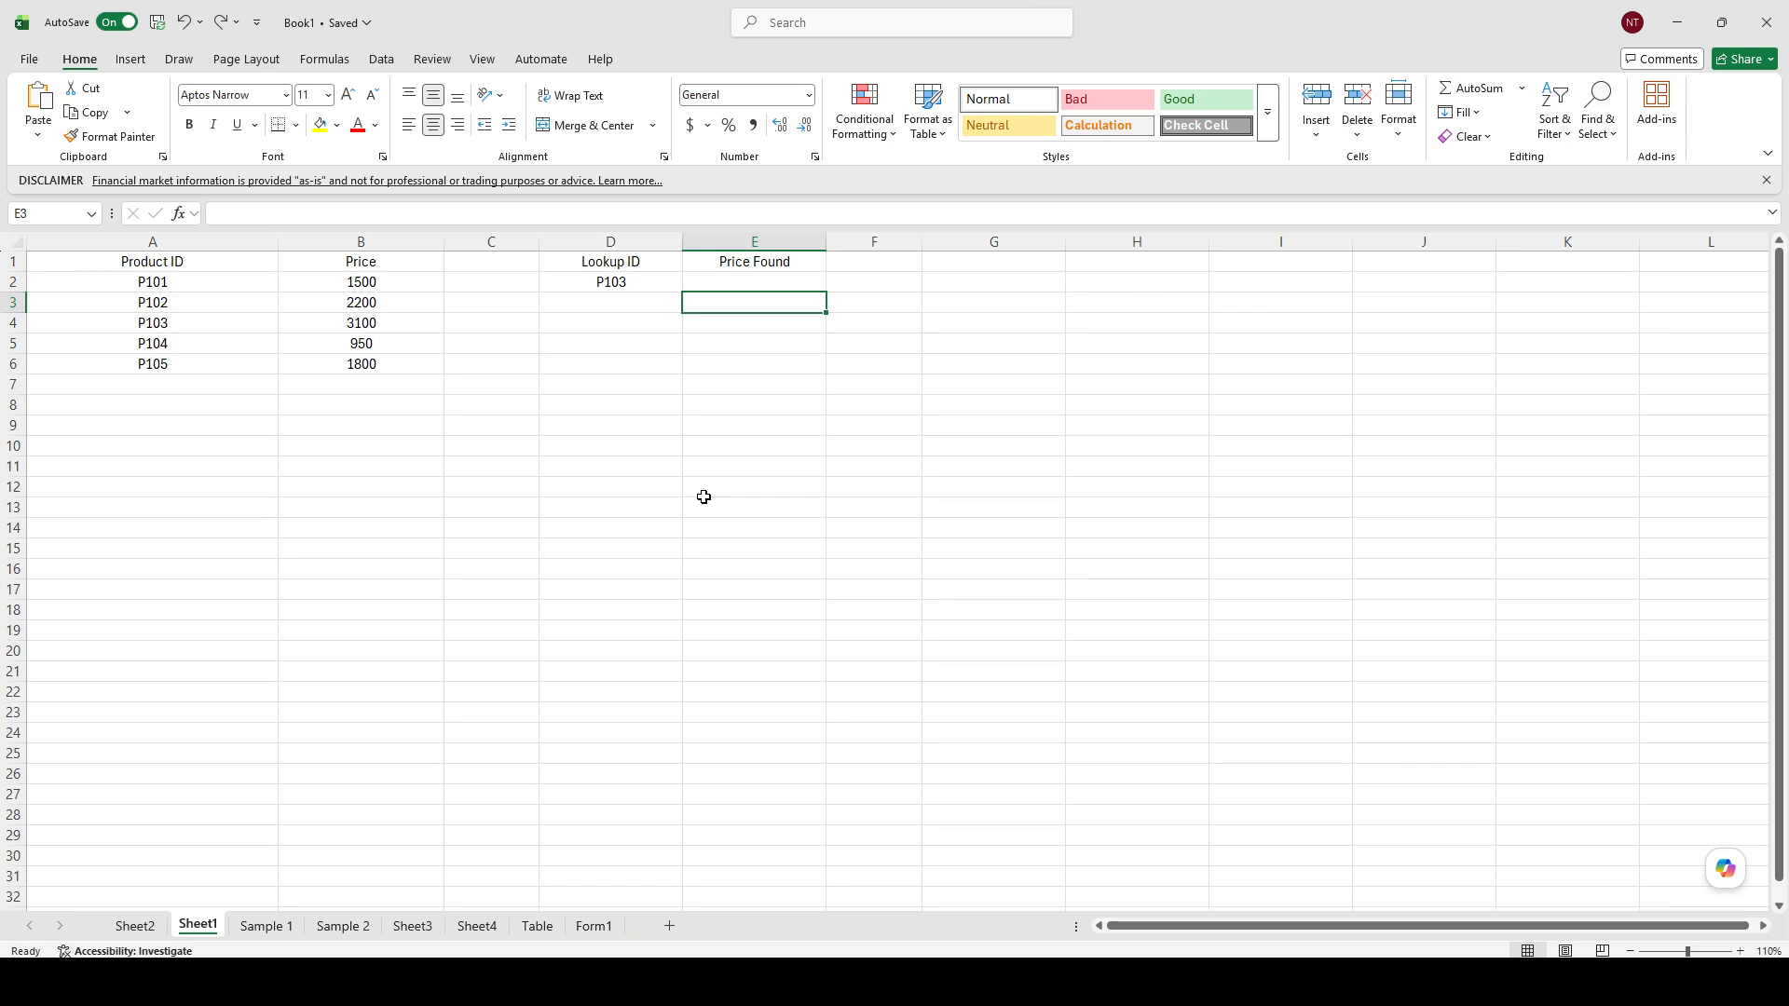
left_click(769, 283)
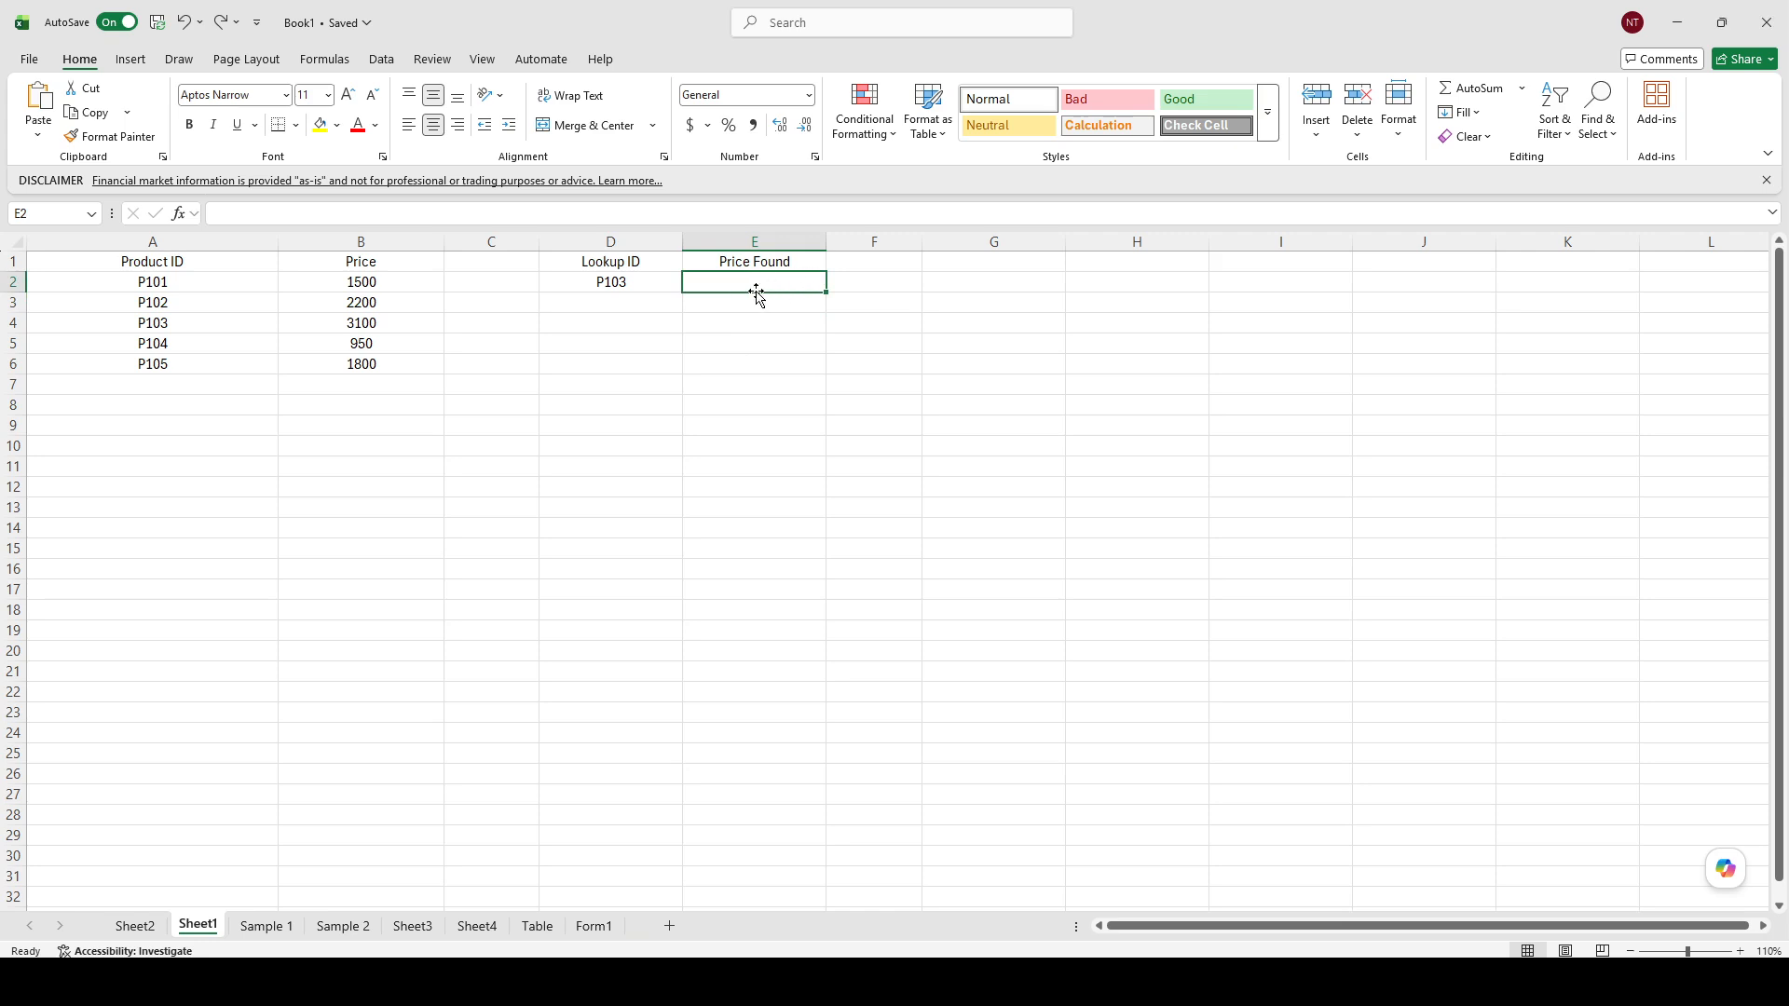
double_click(774, 283)
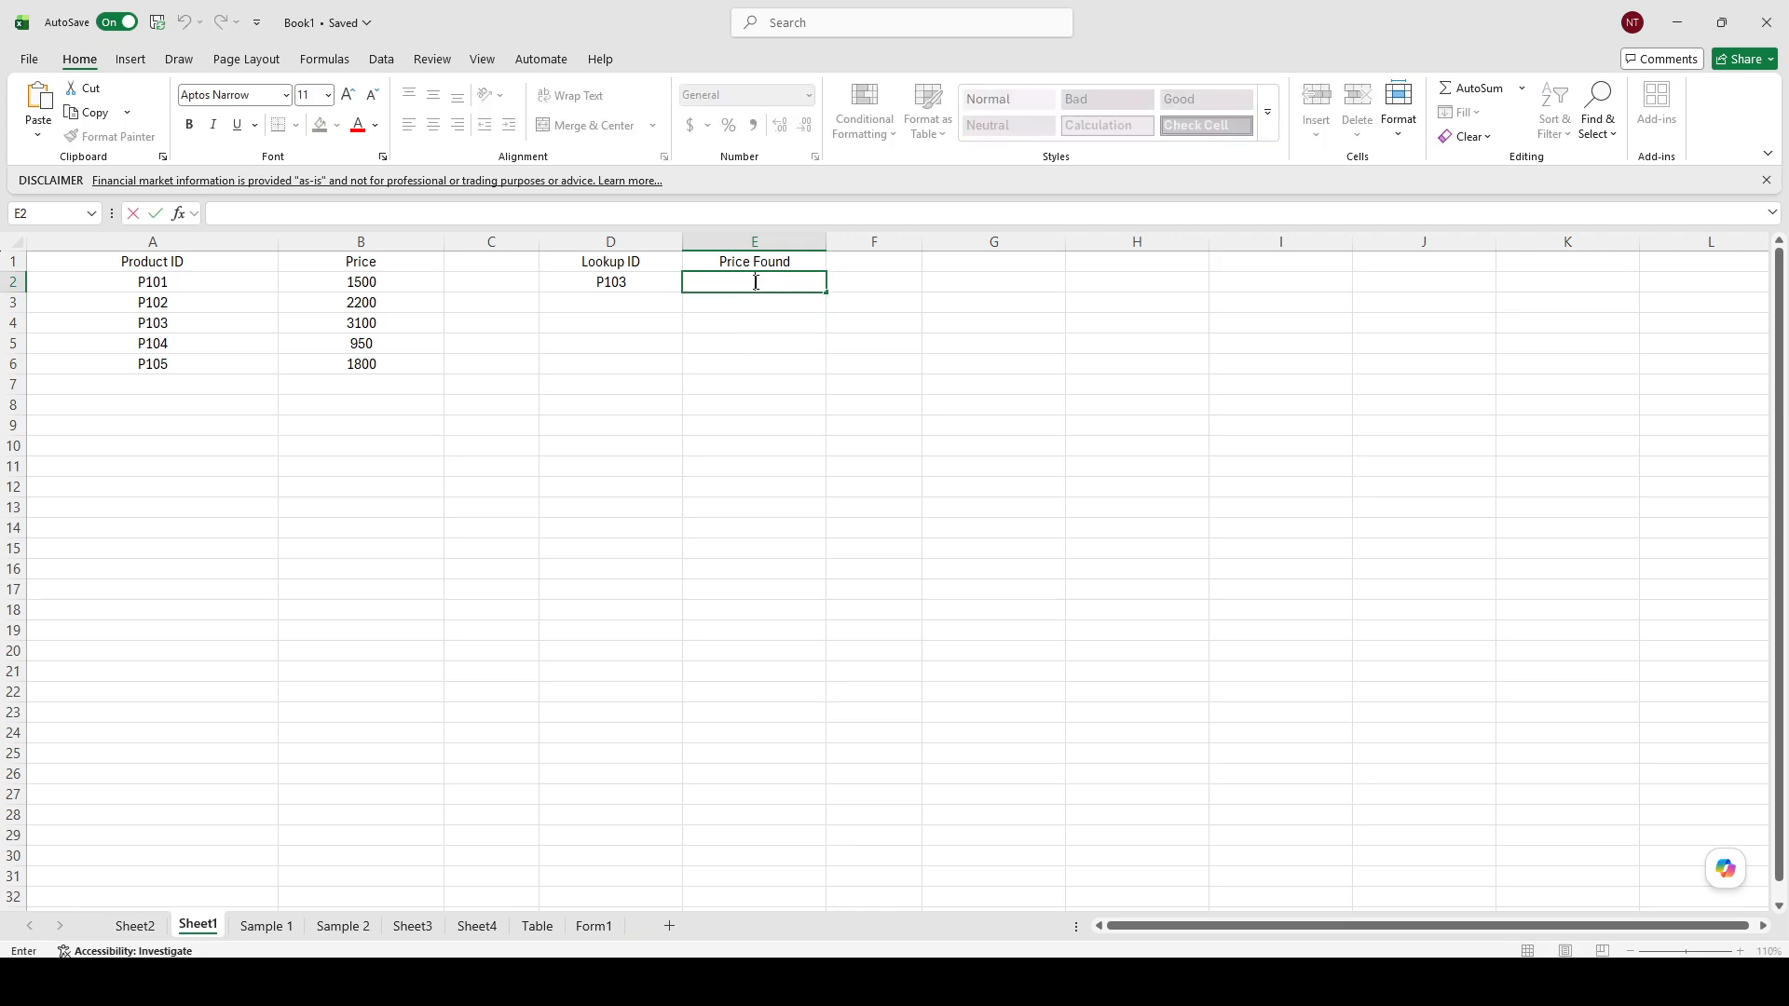
left_click(781, 303)
left_click(771, 285)
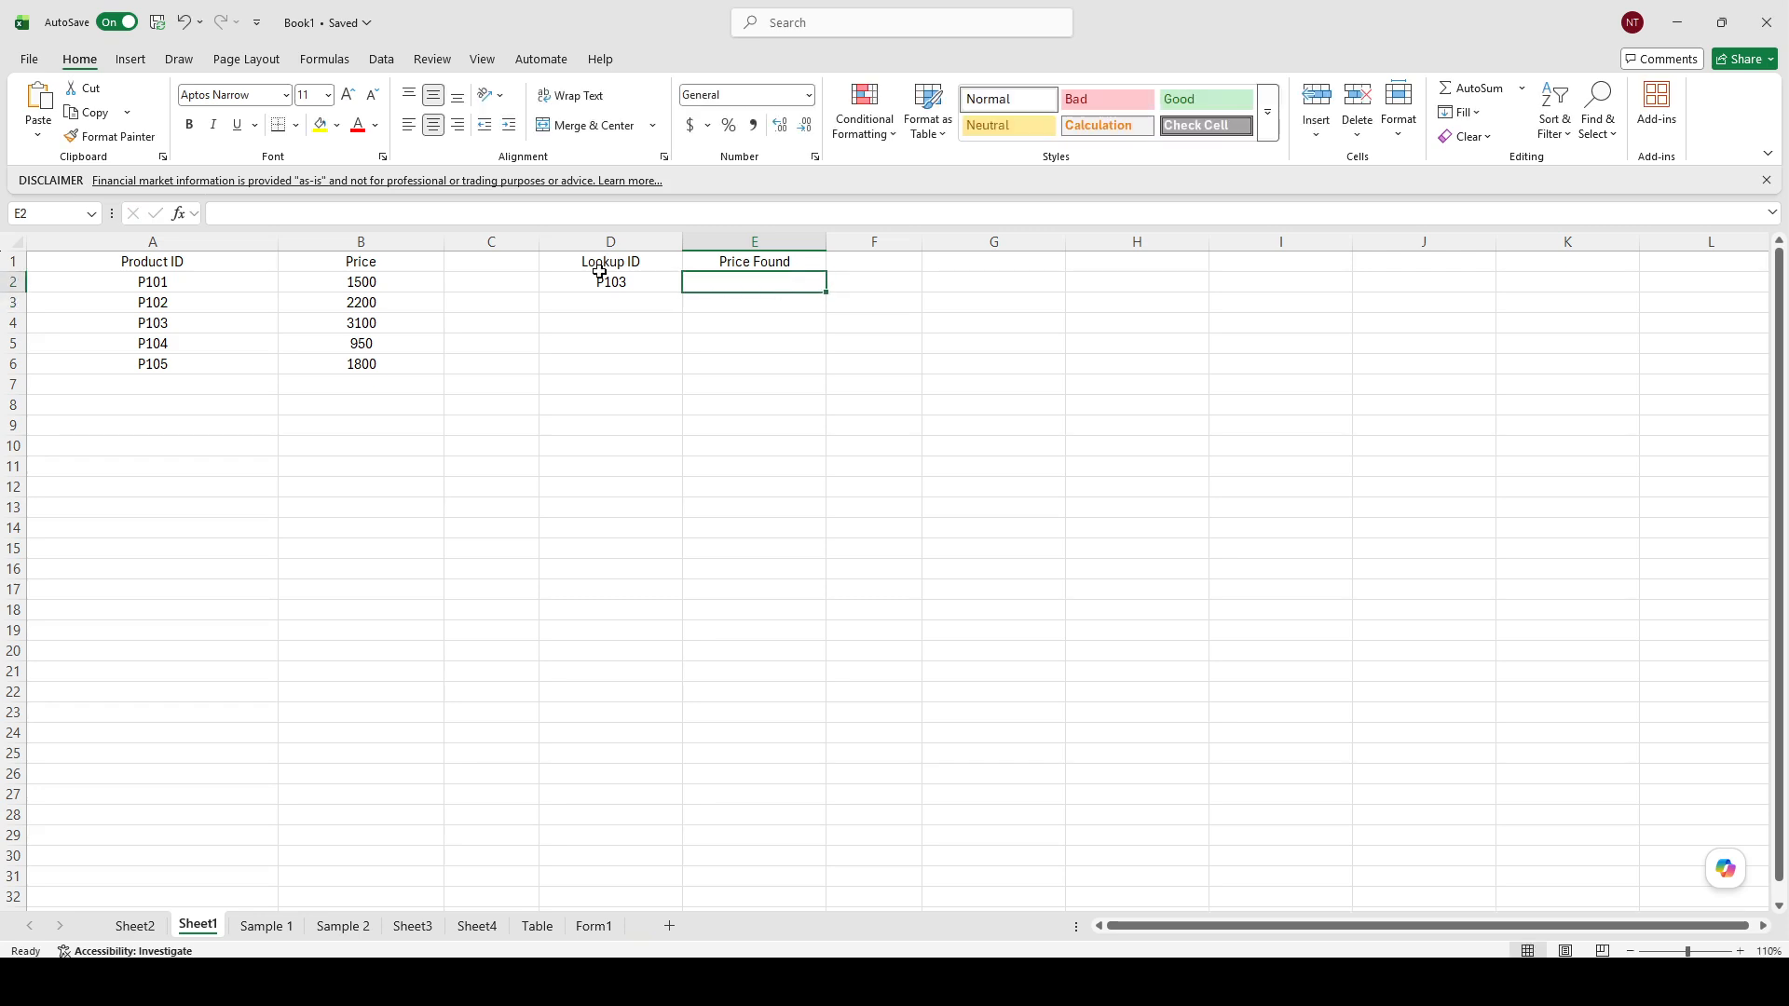
Make the header cells Product ID, Price, Lookup ID and Price Found bold.
left_click(397, 283)
left_click(376, 262)
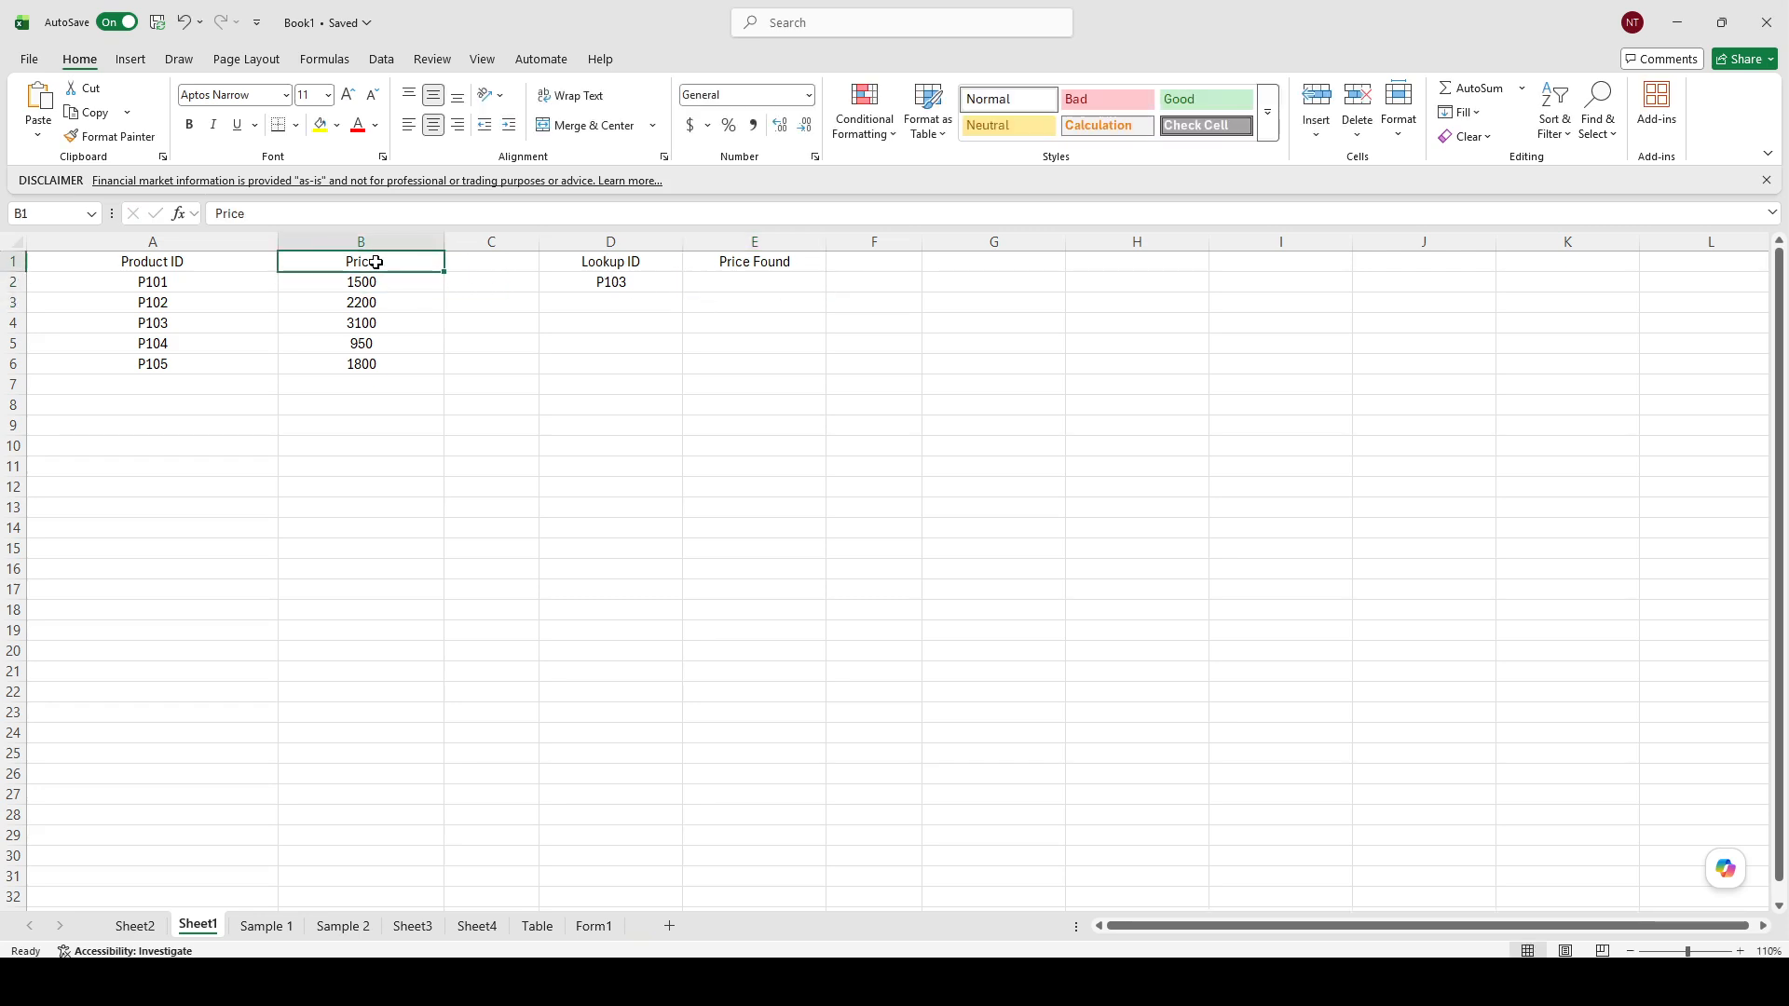
key("ctrl+b")
left_click(227, 261)
key("ctrl+b")
left_click(628, 264)
key("ctrl+b")
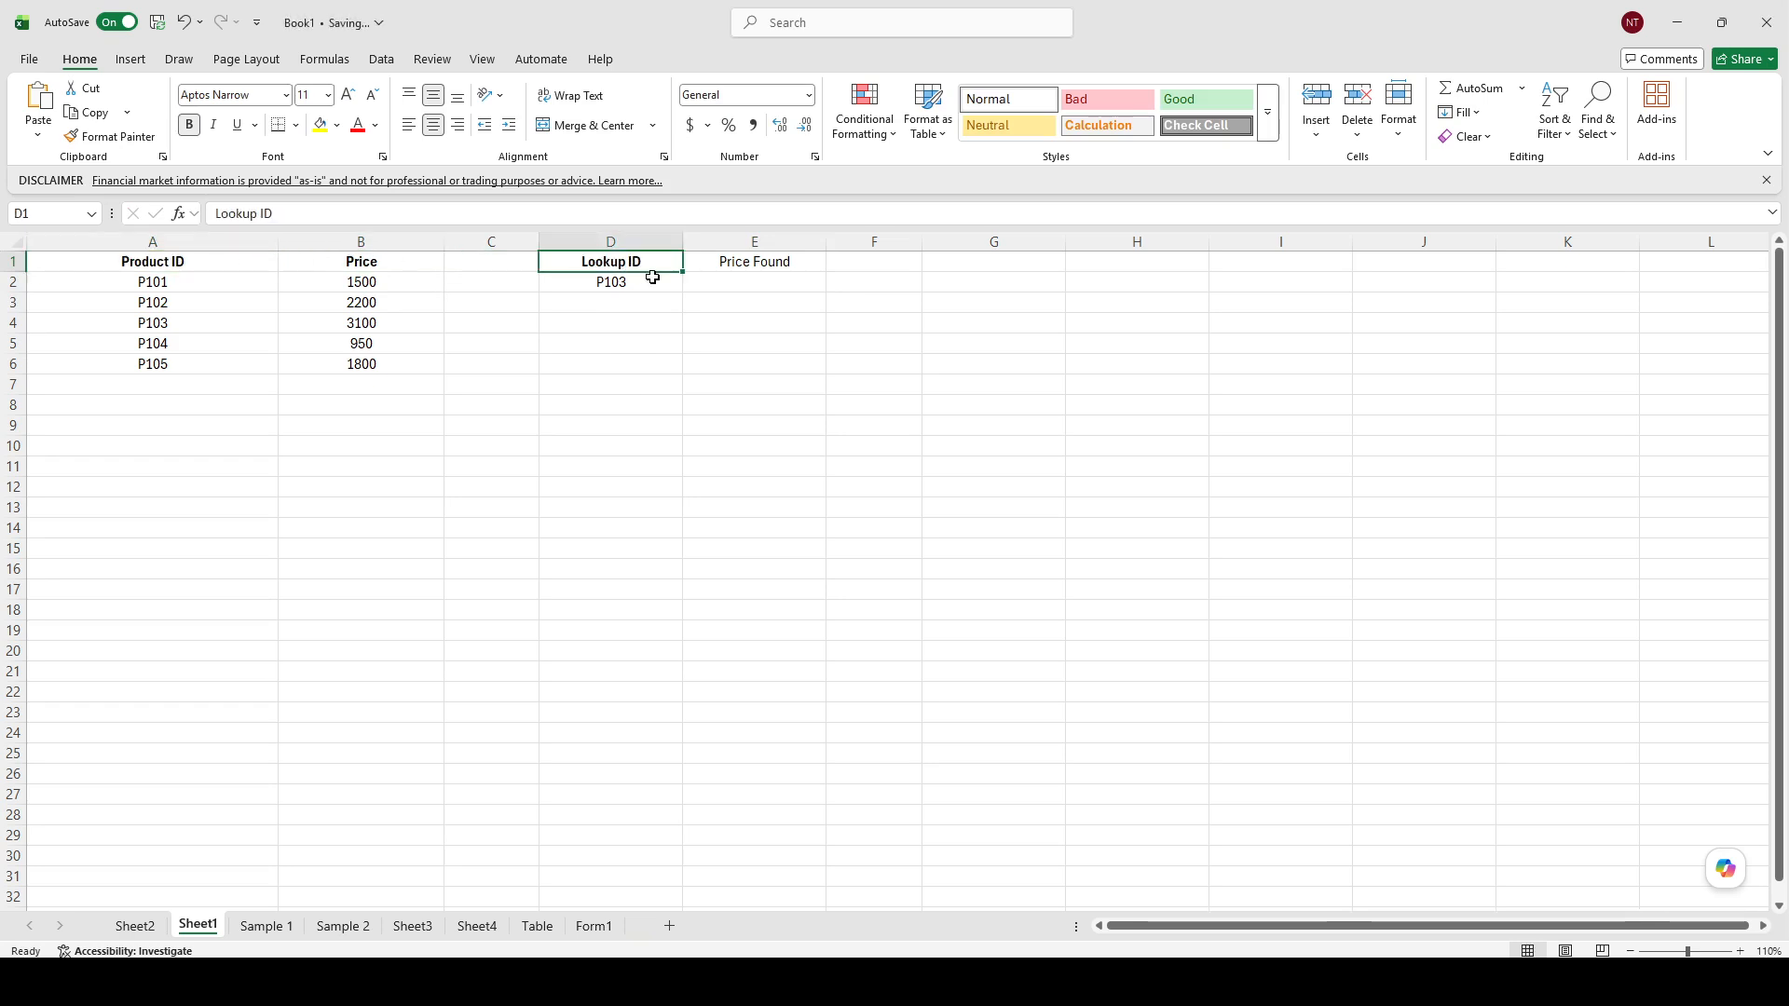
left_click_drag(676, 318, 710, 301)
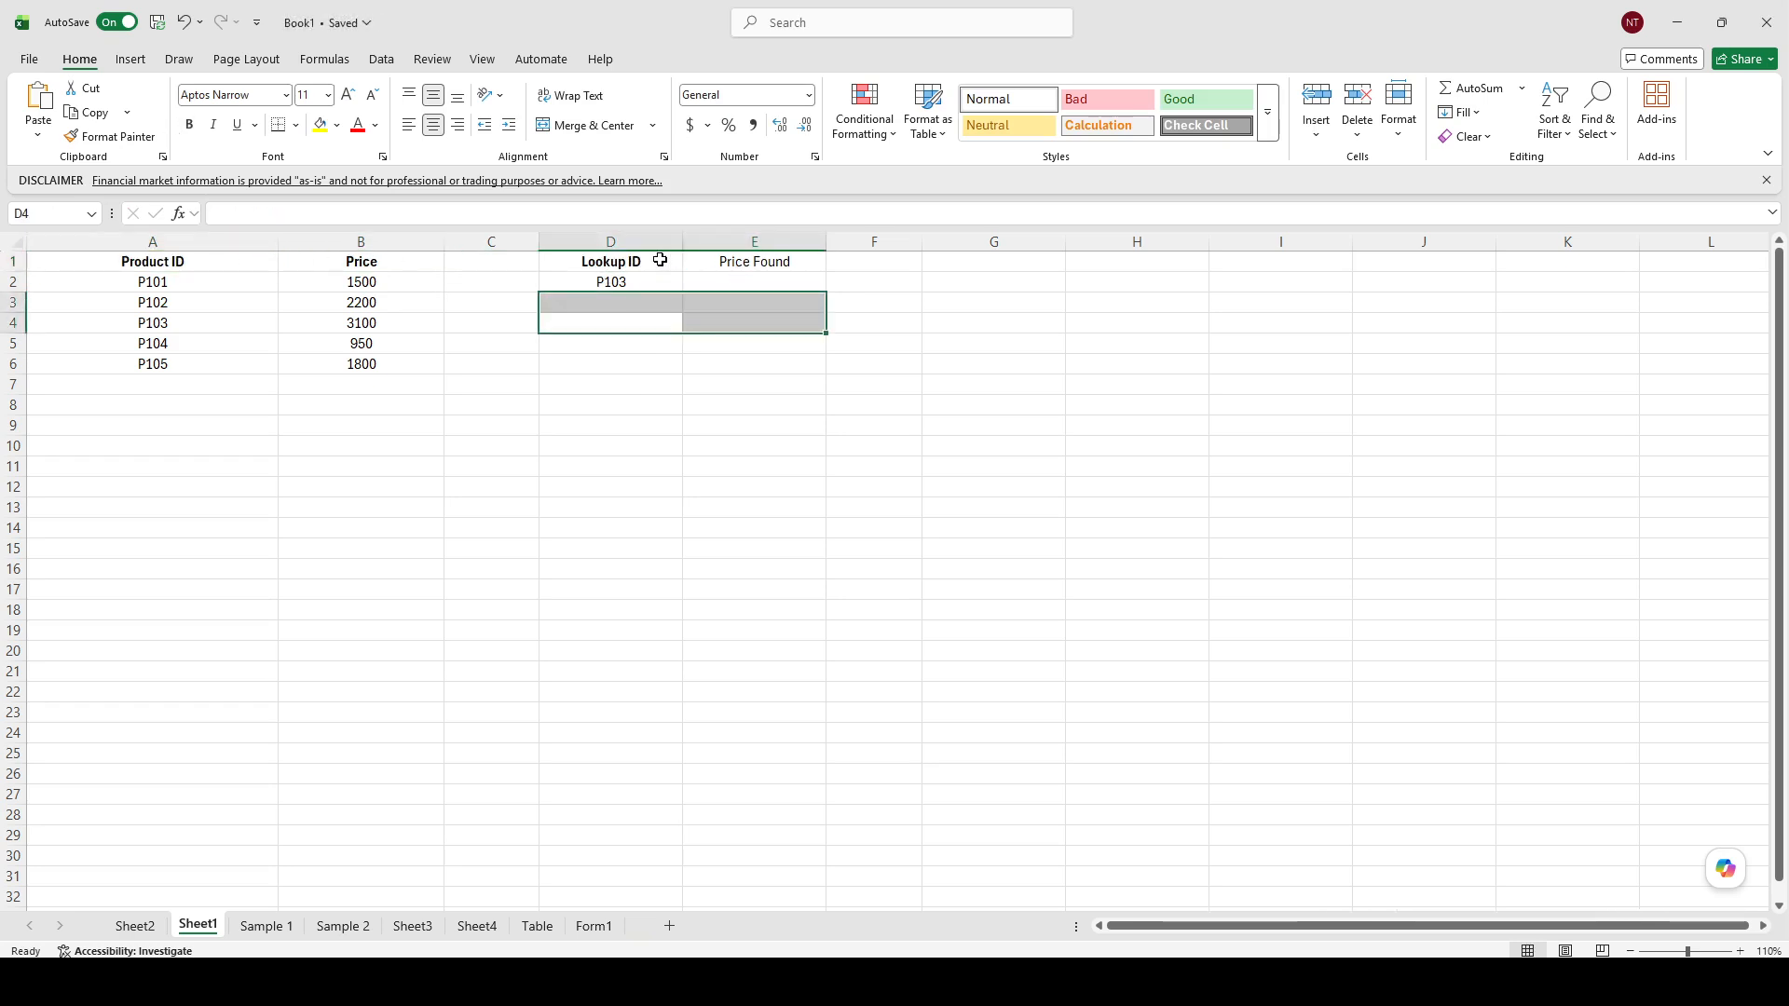
left_click(739, 261)
left_click(694, 339)
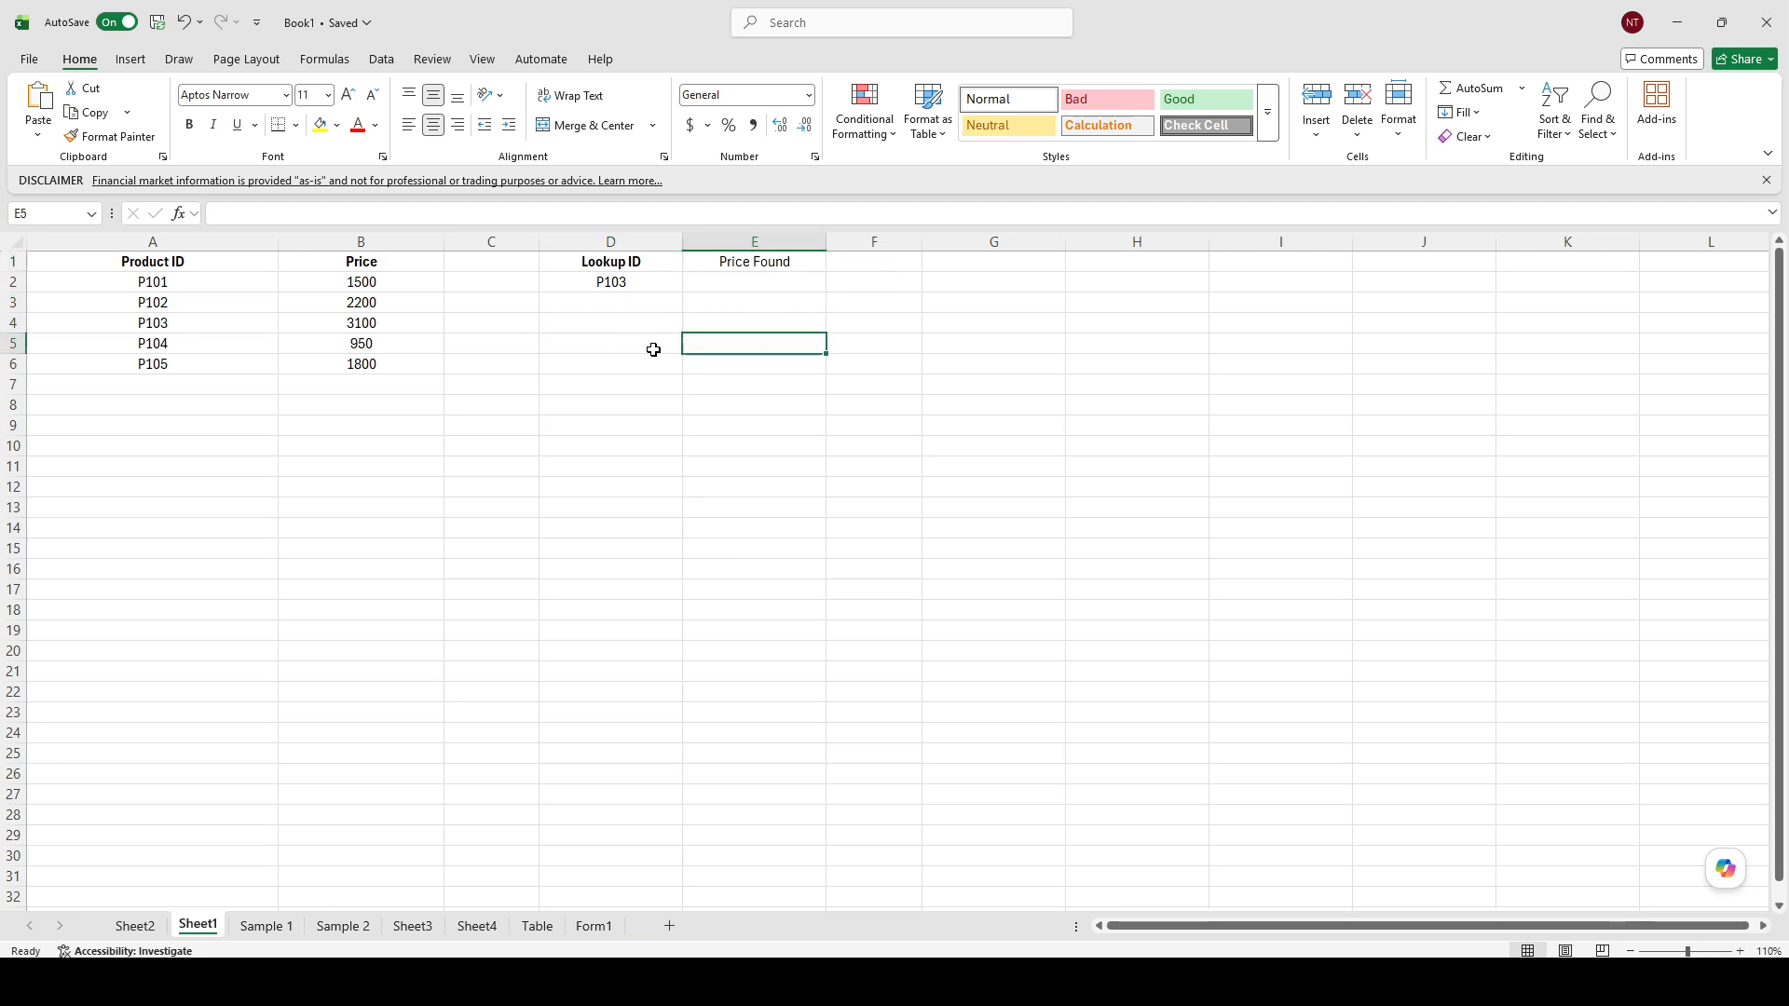
left_click(750, 243)
left_click(762, 261)
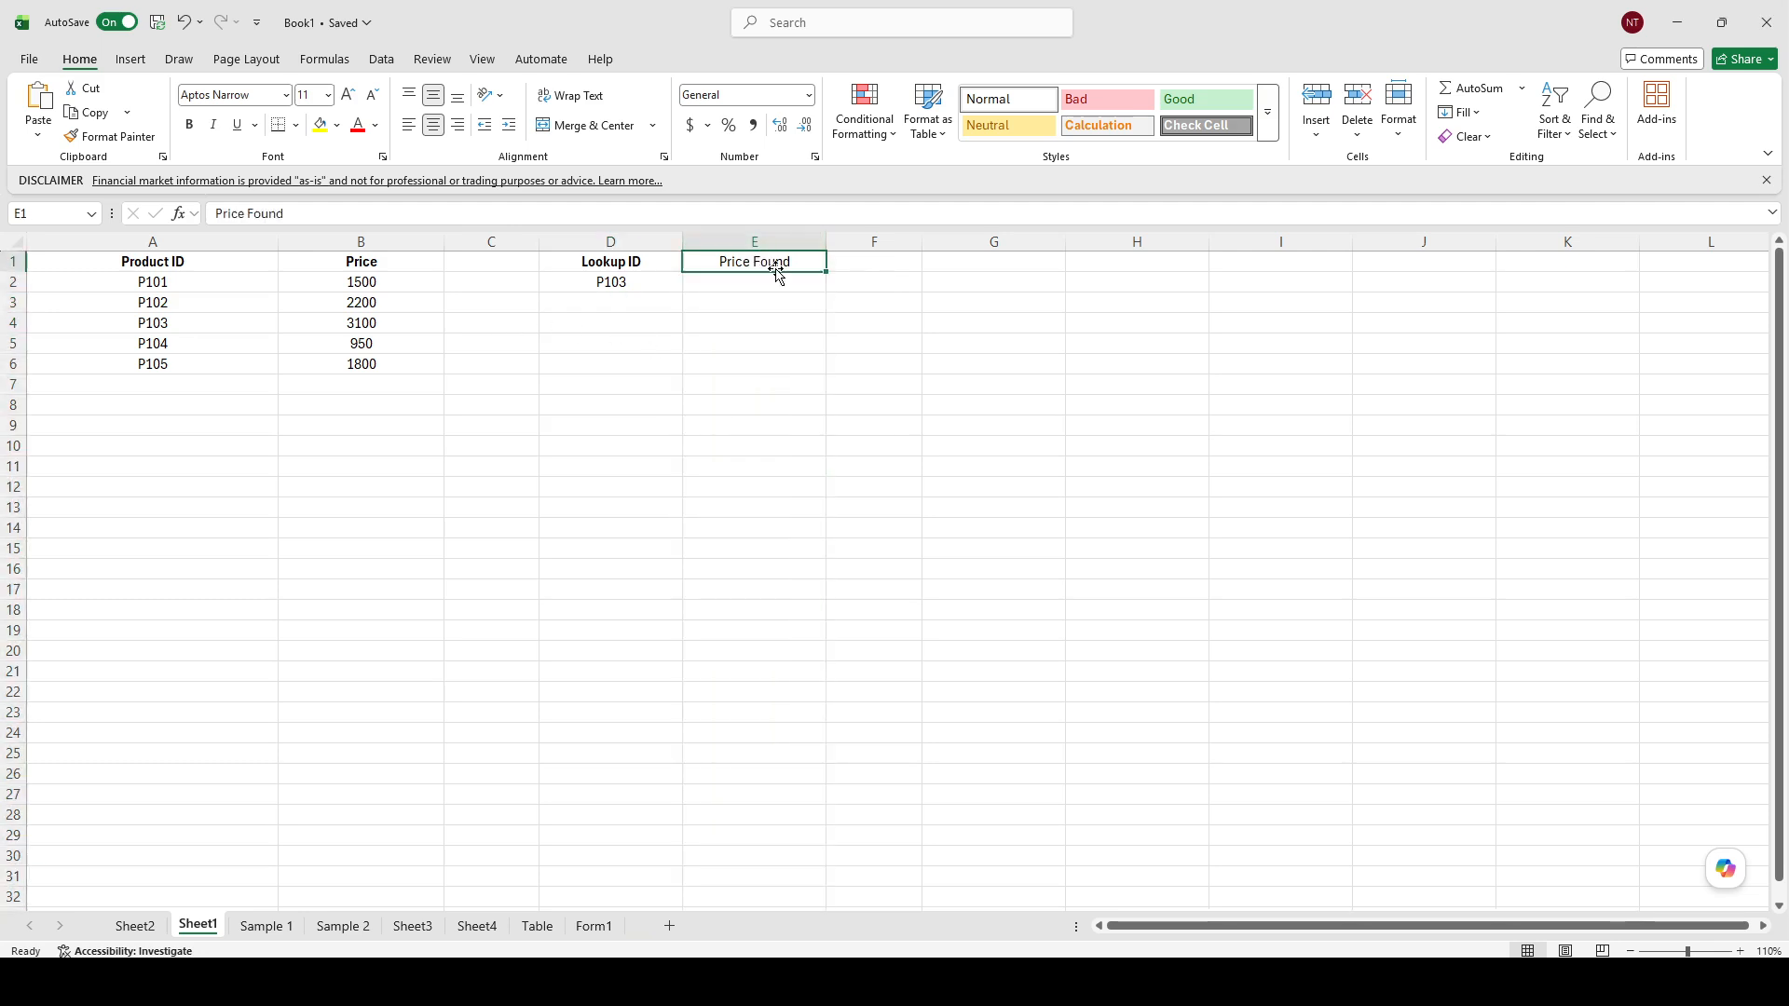
key("ctrl+b")
left_click(754, 335)
Enter the formula =VLOOKUP(D2, A2:B6, 2, FALSE) in E2 to return the price for the lookup ID.
left_click(508, 286)
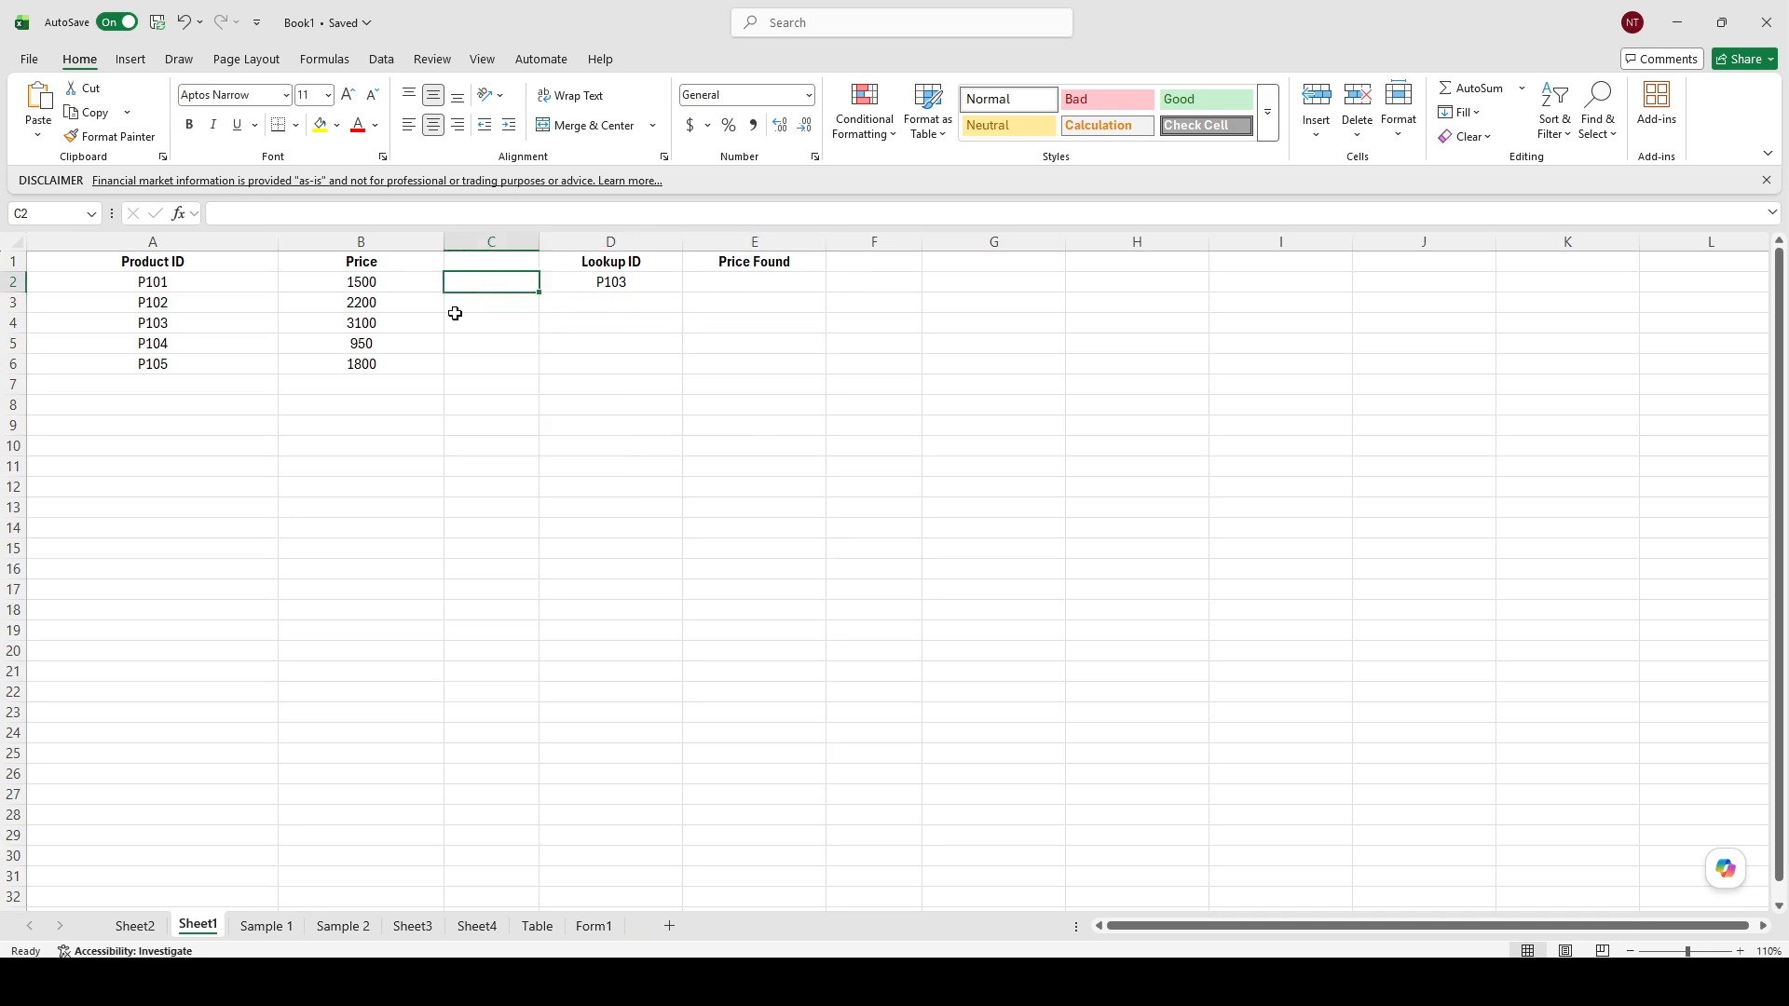
left_click(360, 343)
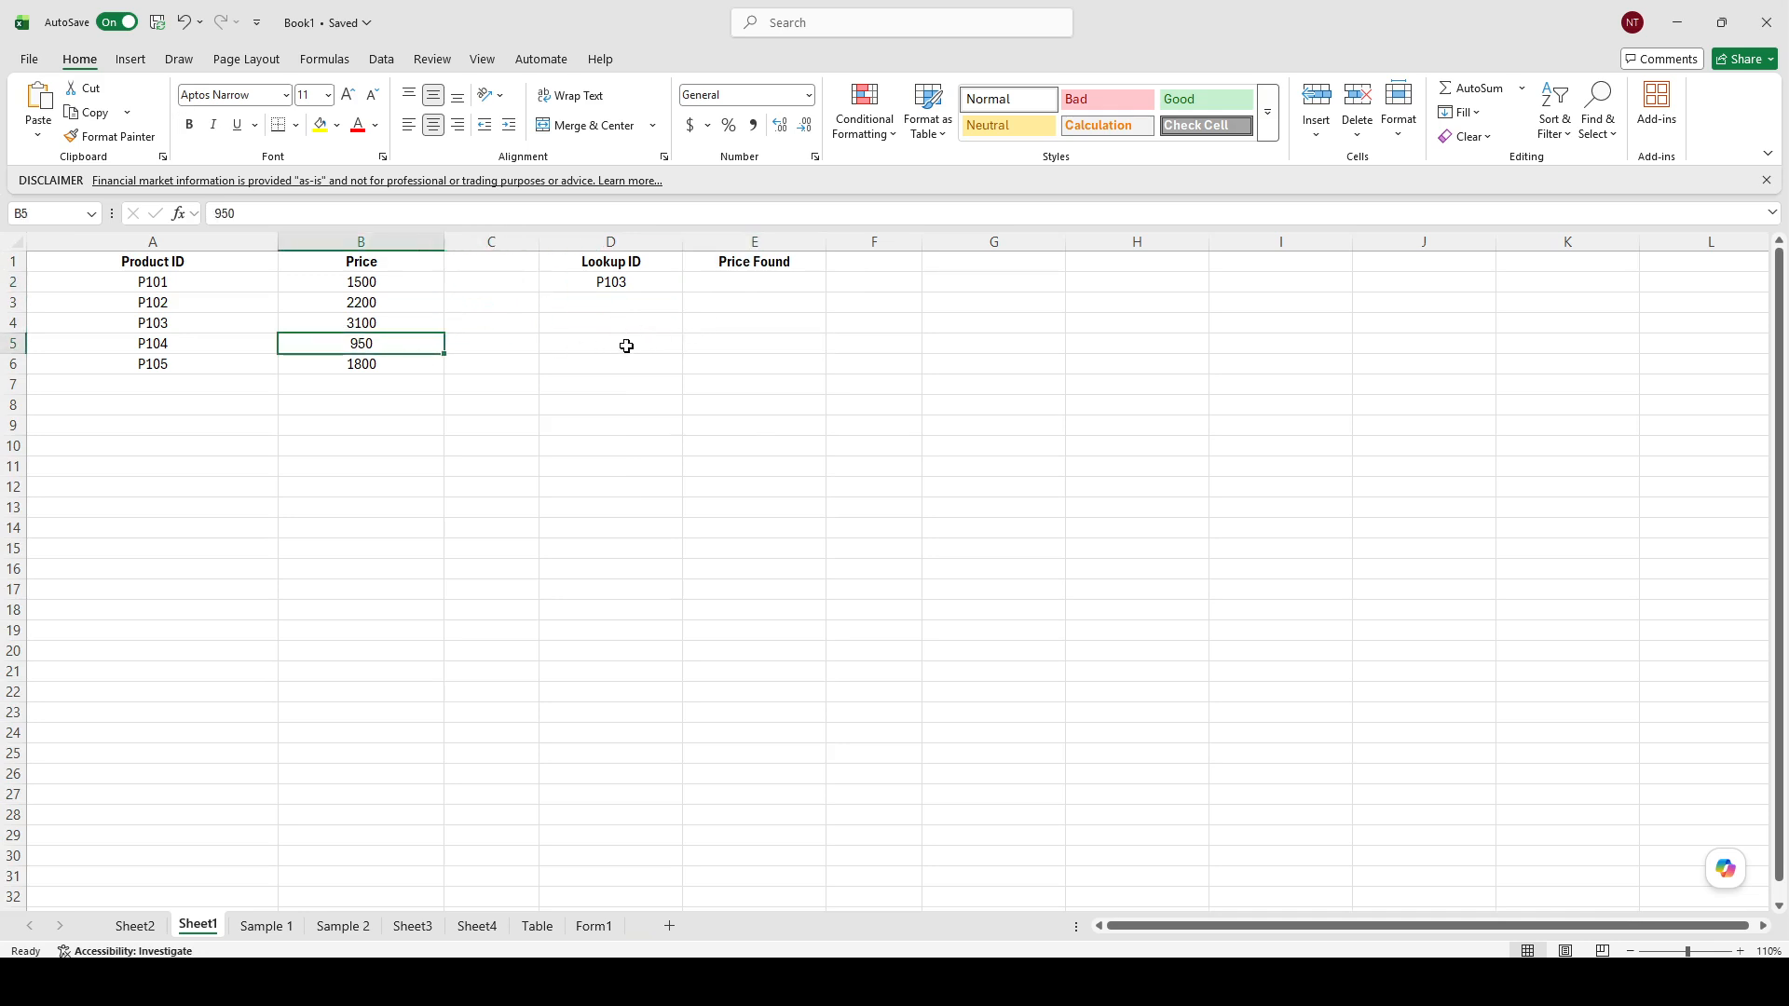
left_click(611, 285)
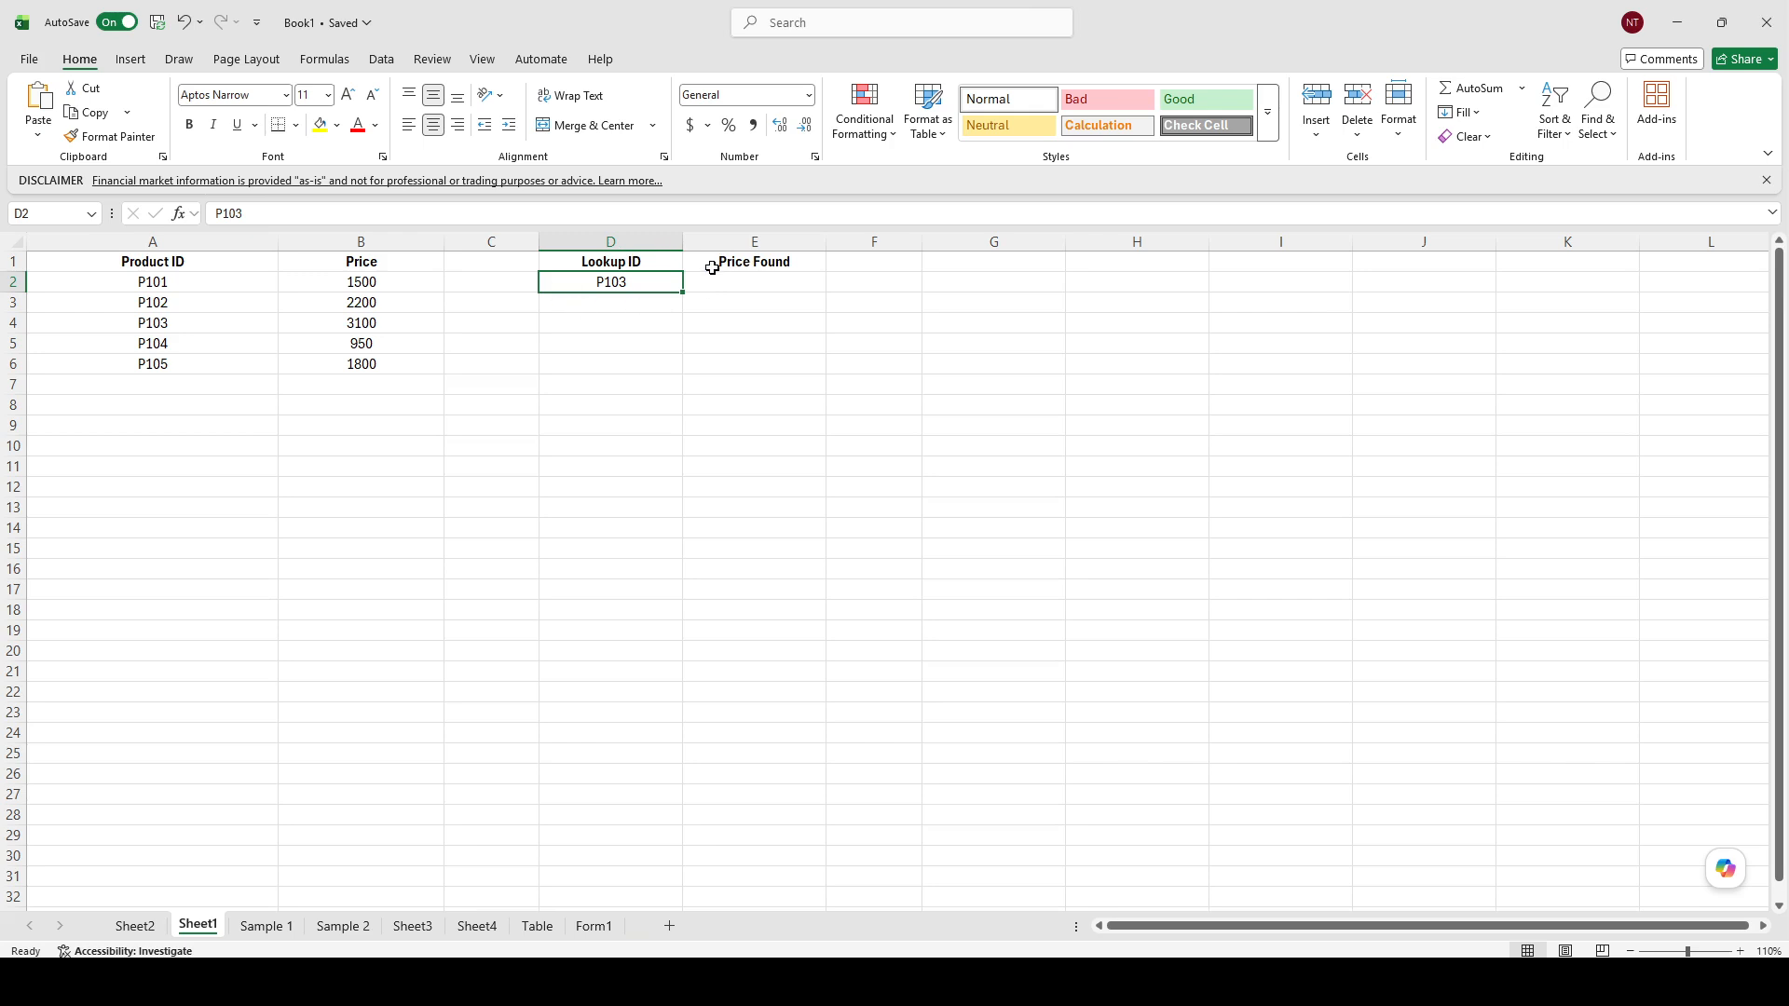
left_click(737, 284)
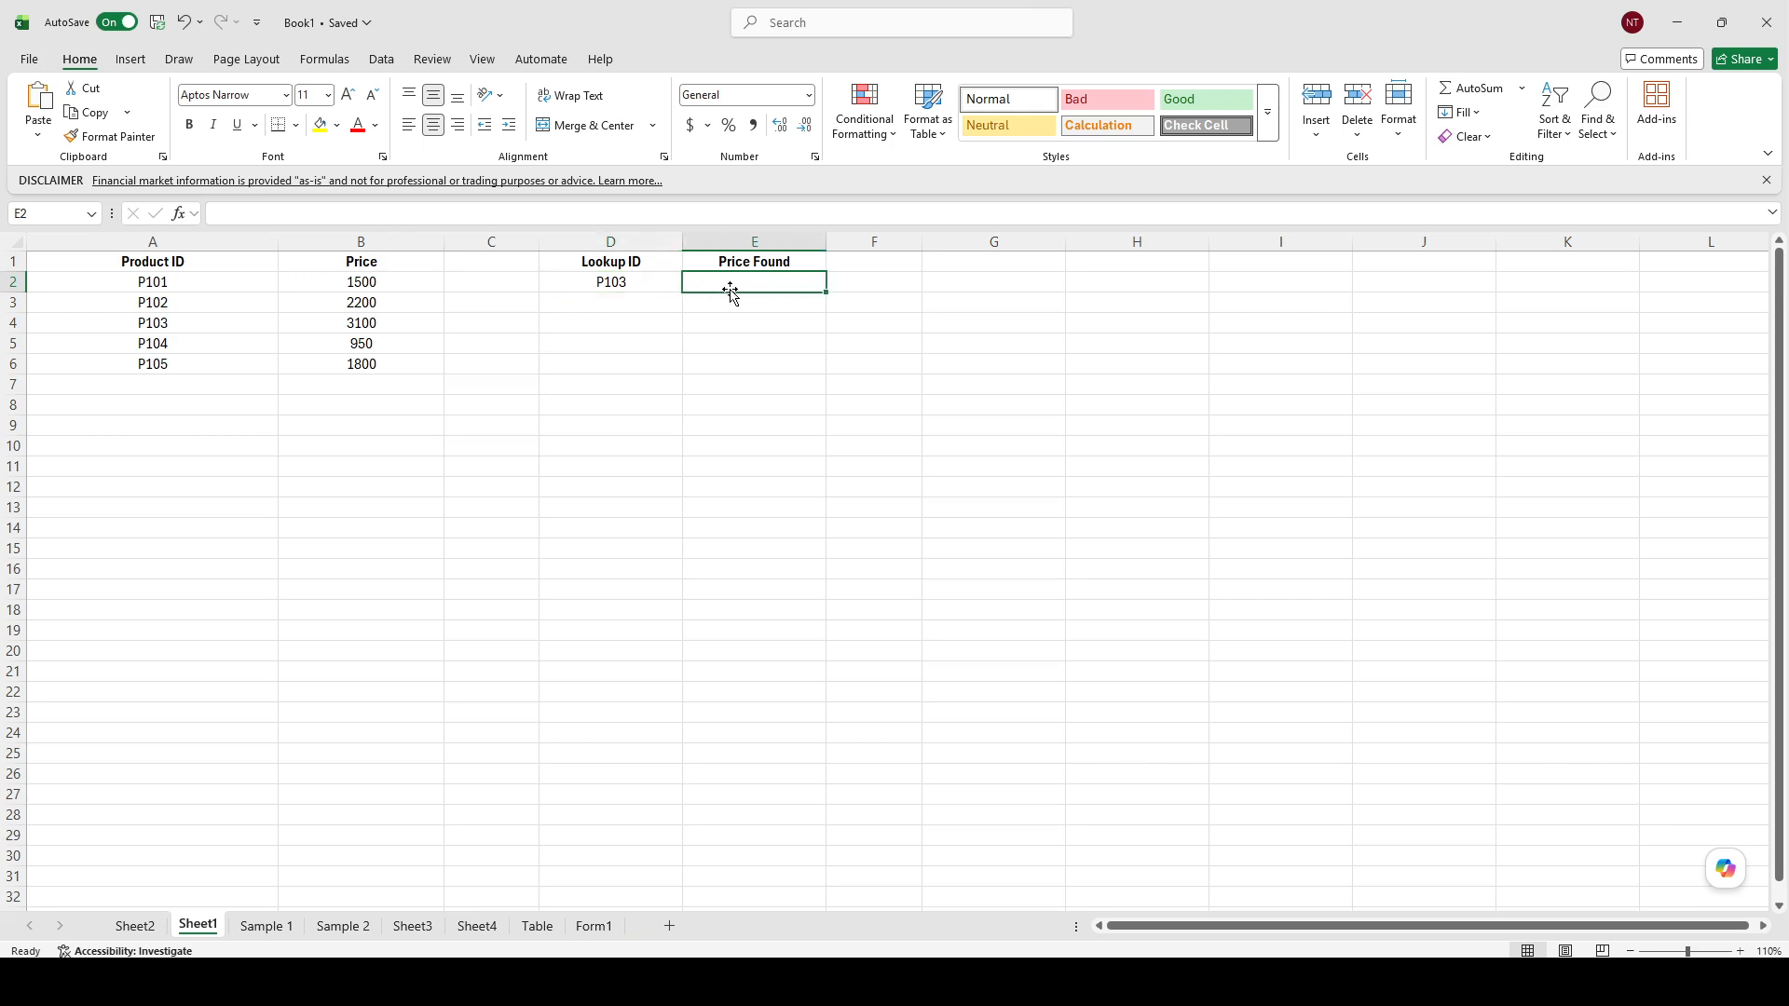
left_click(382, 214)
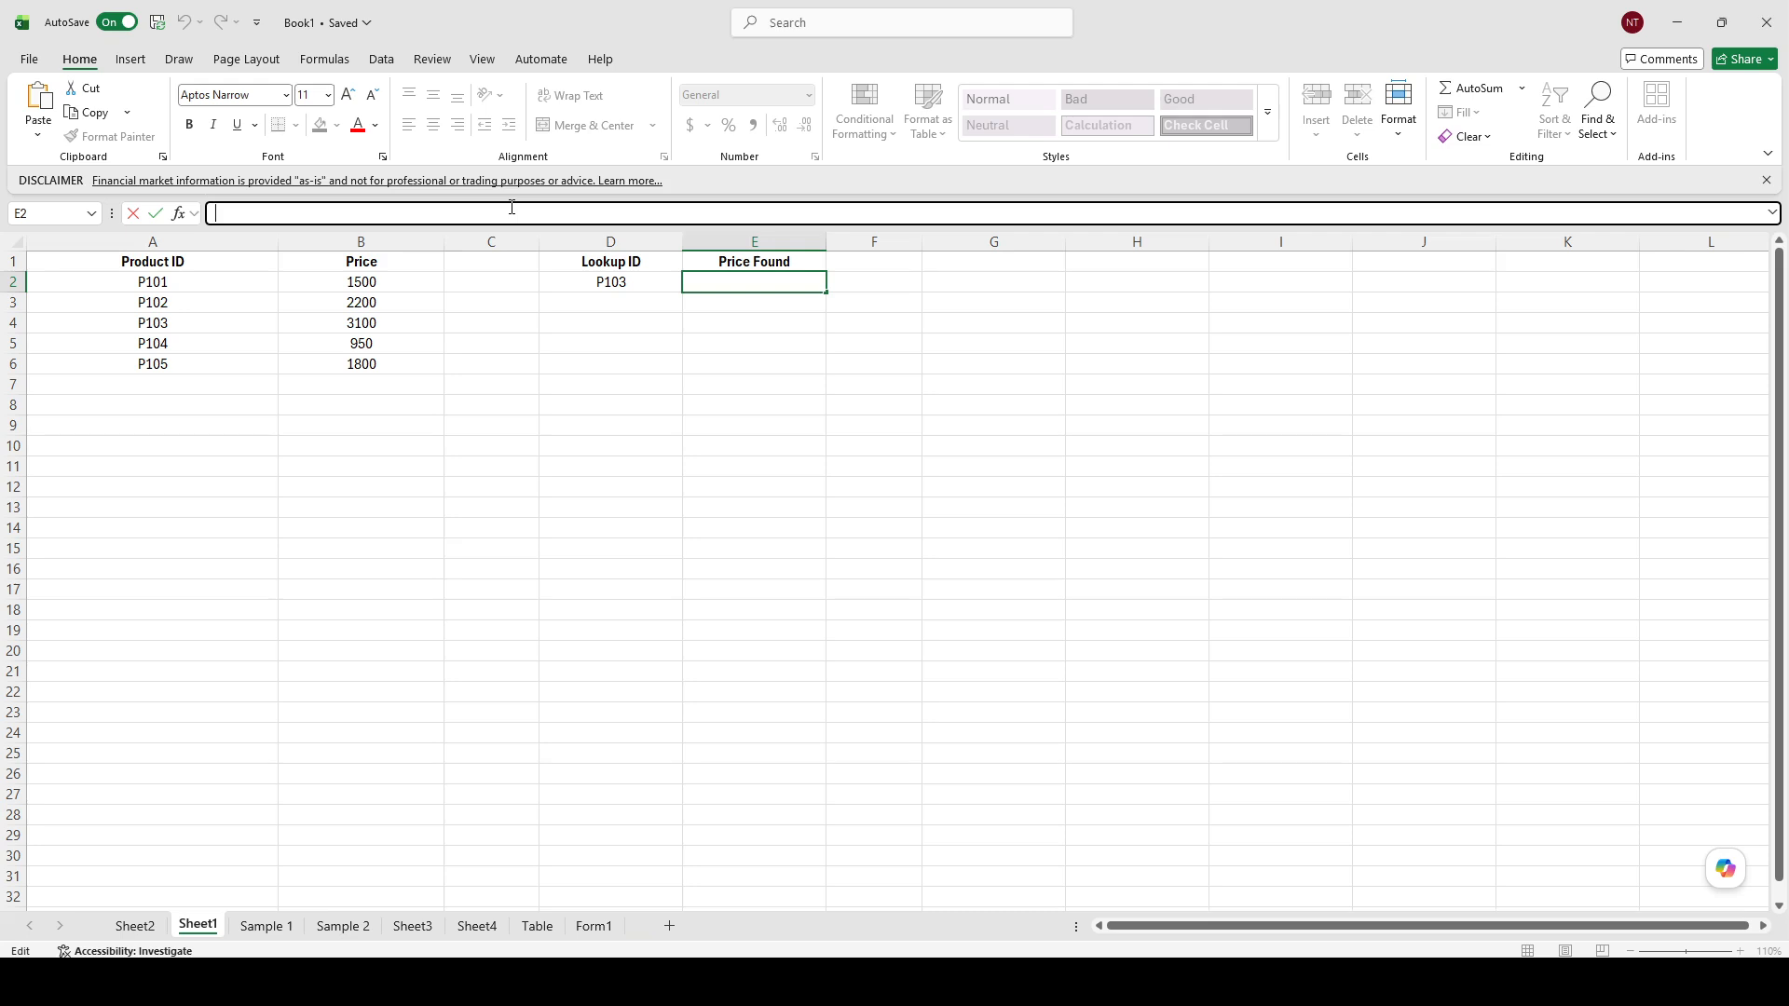
type("=VLOOKUP(D2, A2:B6, 2, FALSE)")
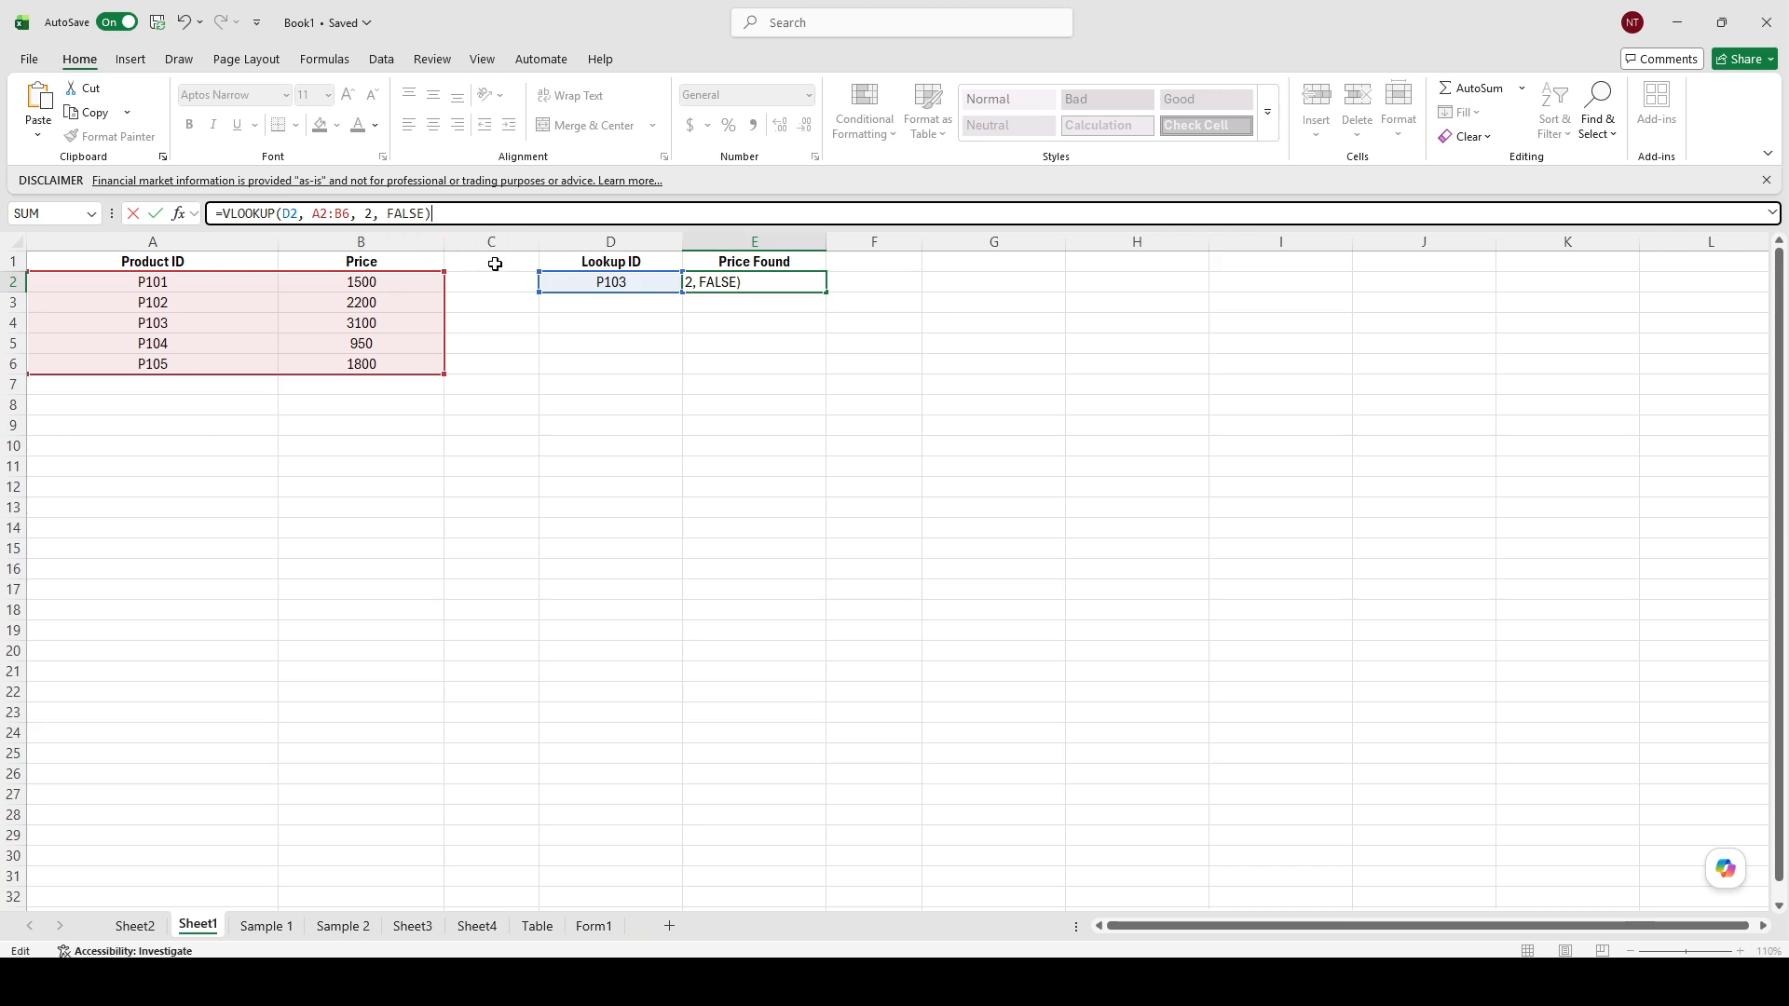
left_click(499, 215)
key("Return")
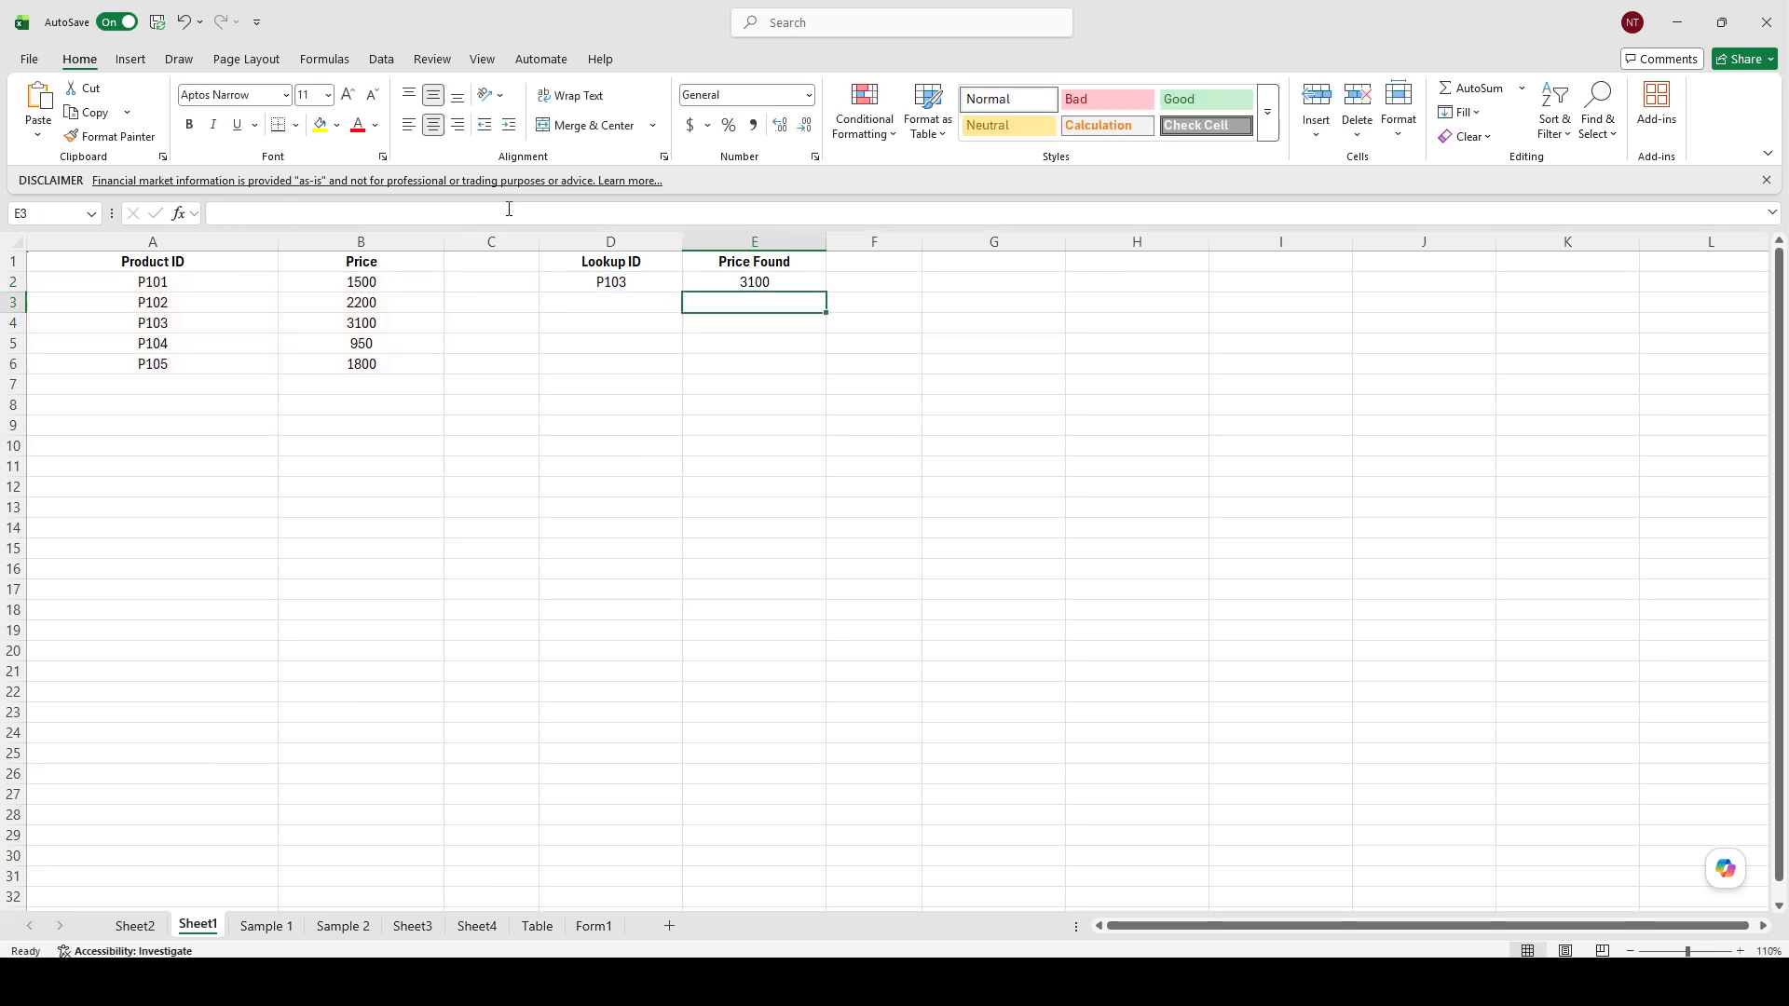
Examine the formula in E2 and compare it with the P103 row of the product table.
left_click(748, 278)
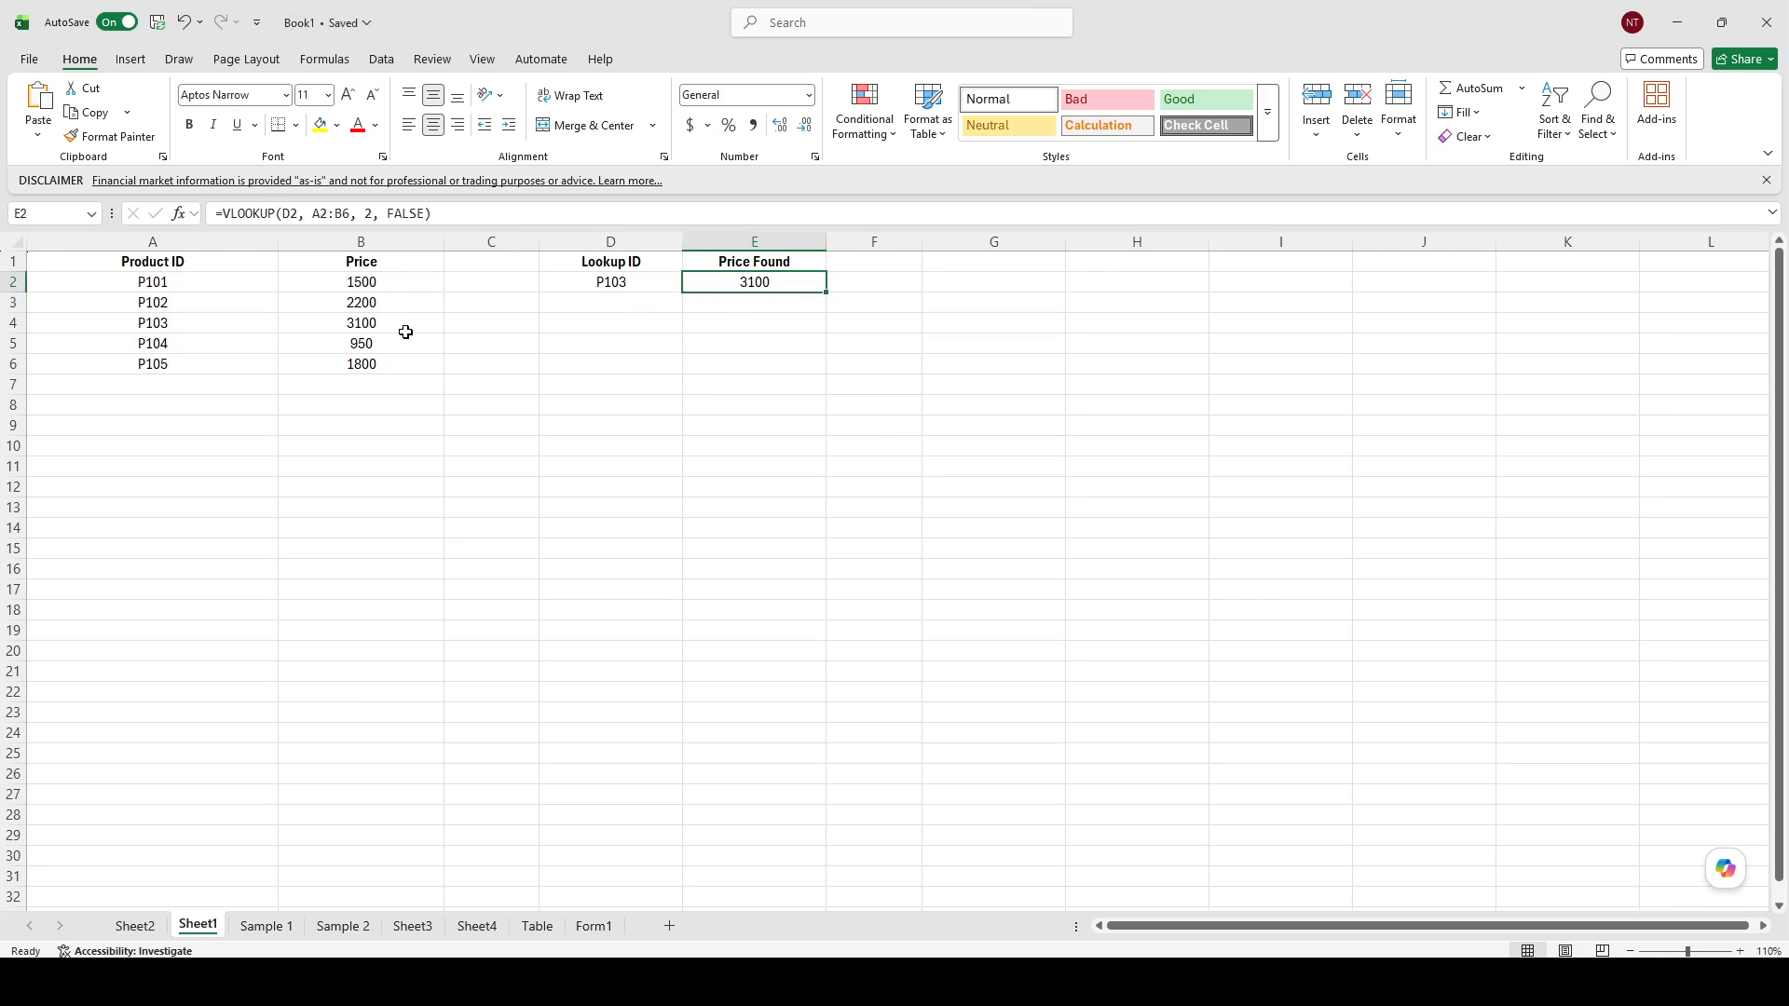
left_click(247, 326)
left_click_drag(247, 326, 359, 327)
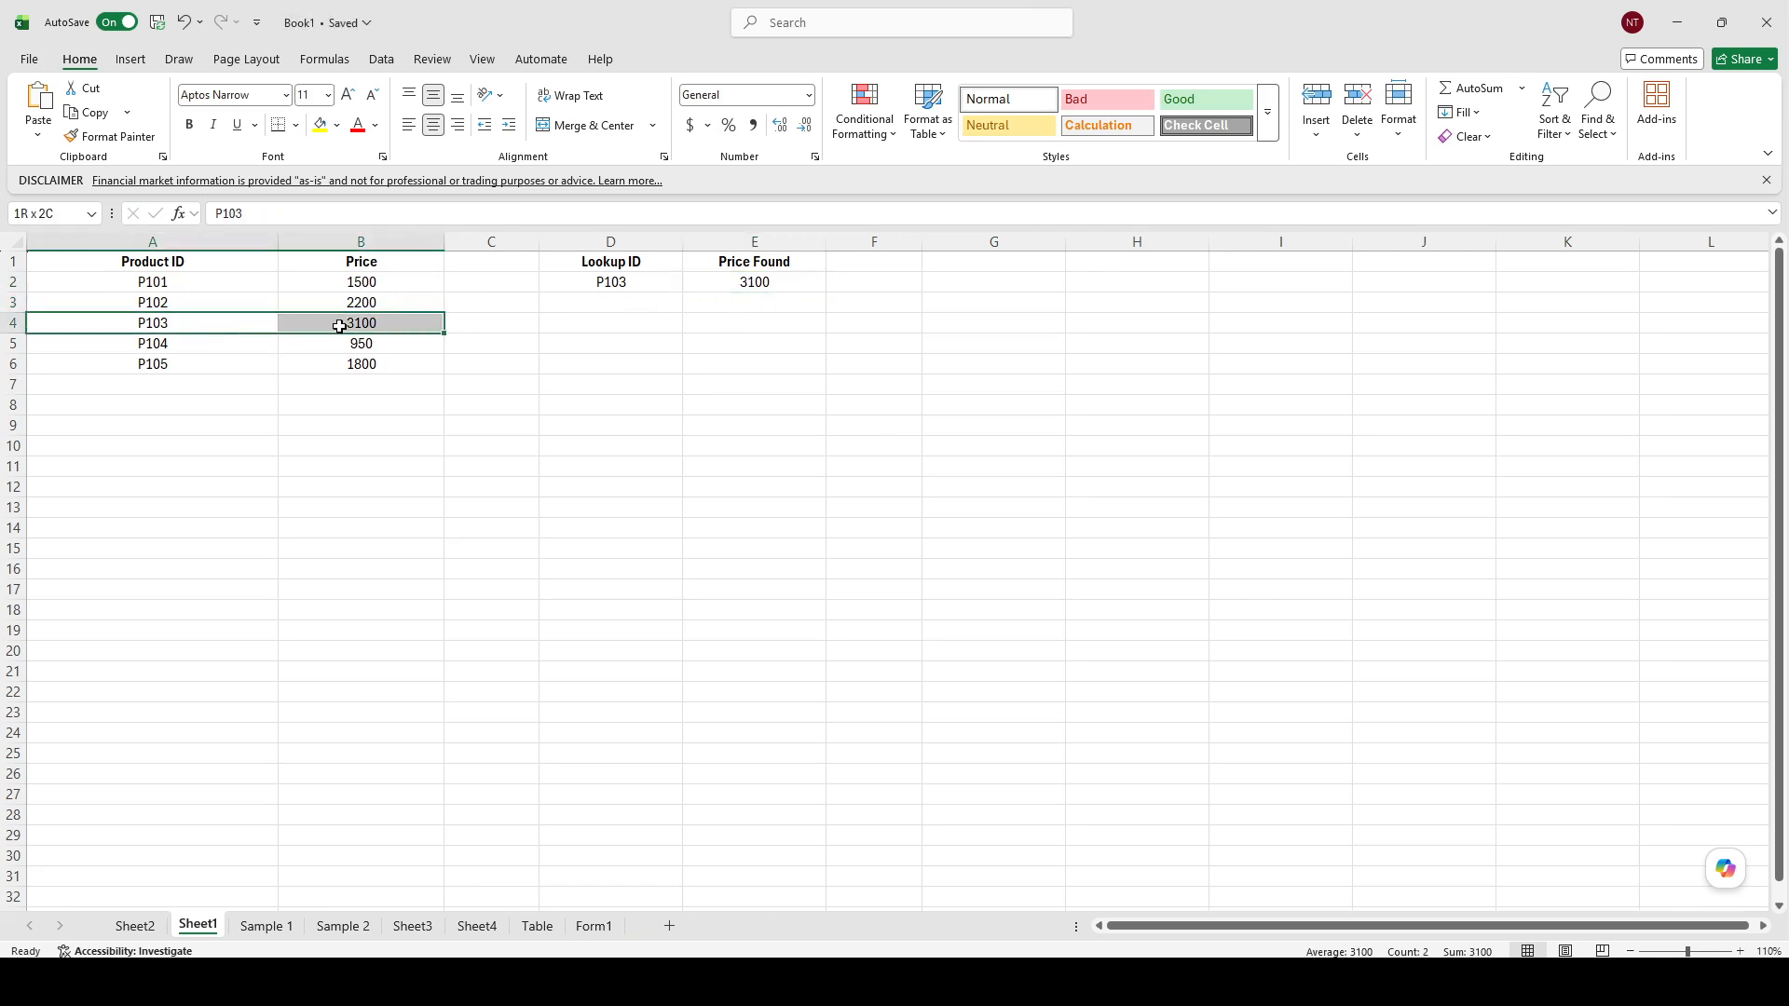
left_click(740, 279)
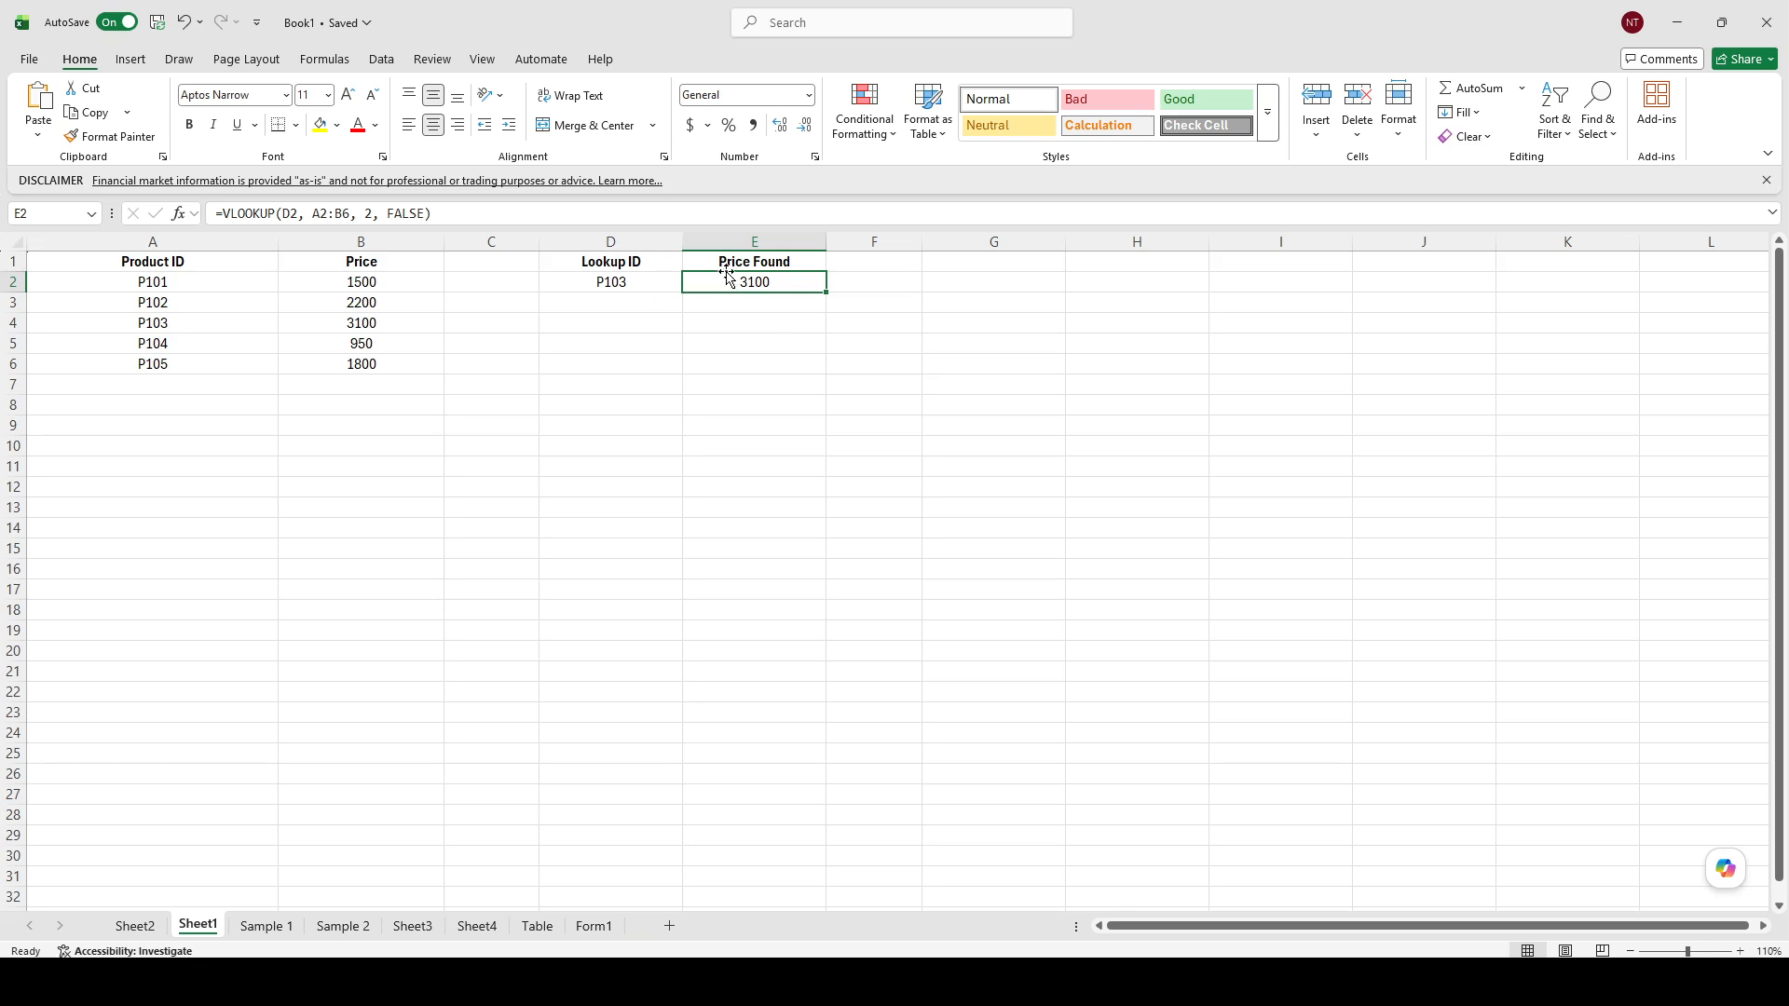
left_click(624, 282)
left_click(732, 279)
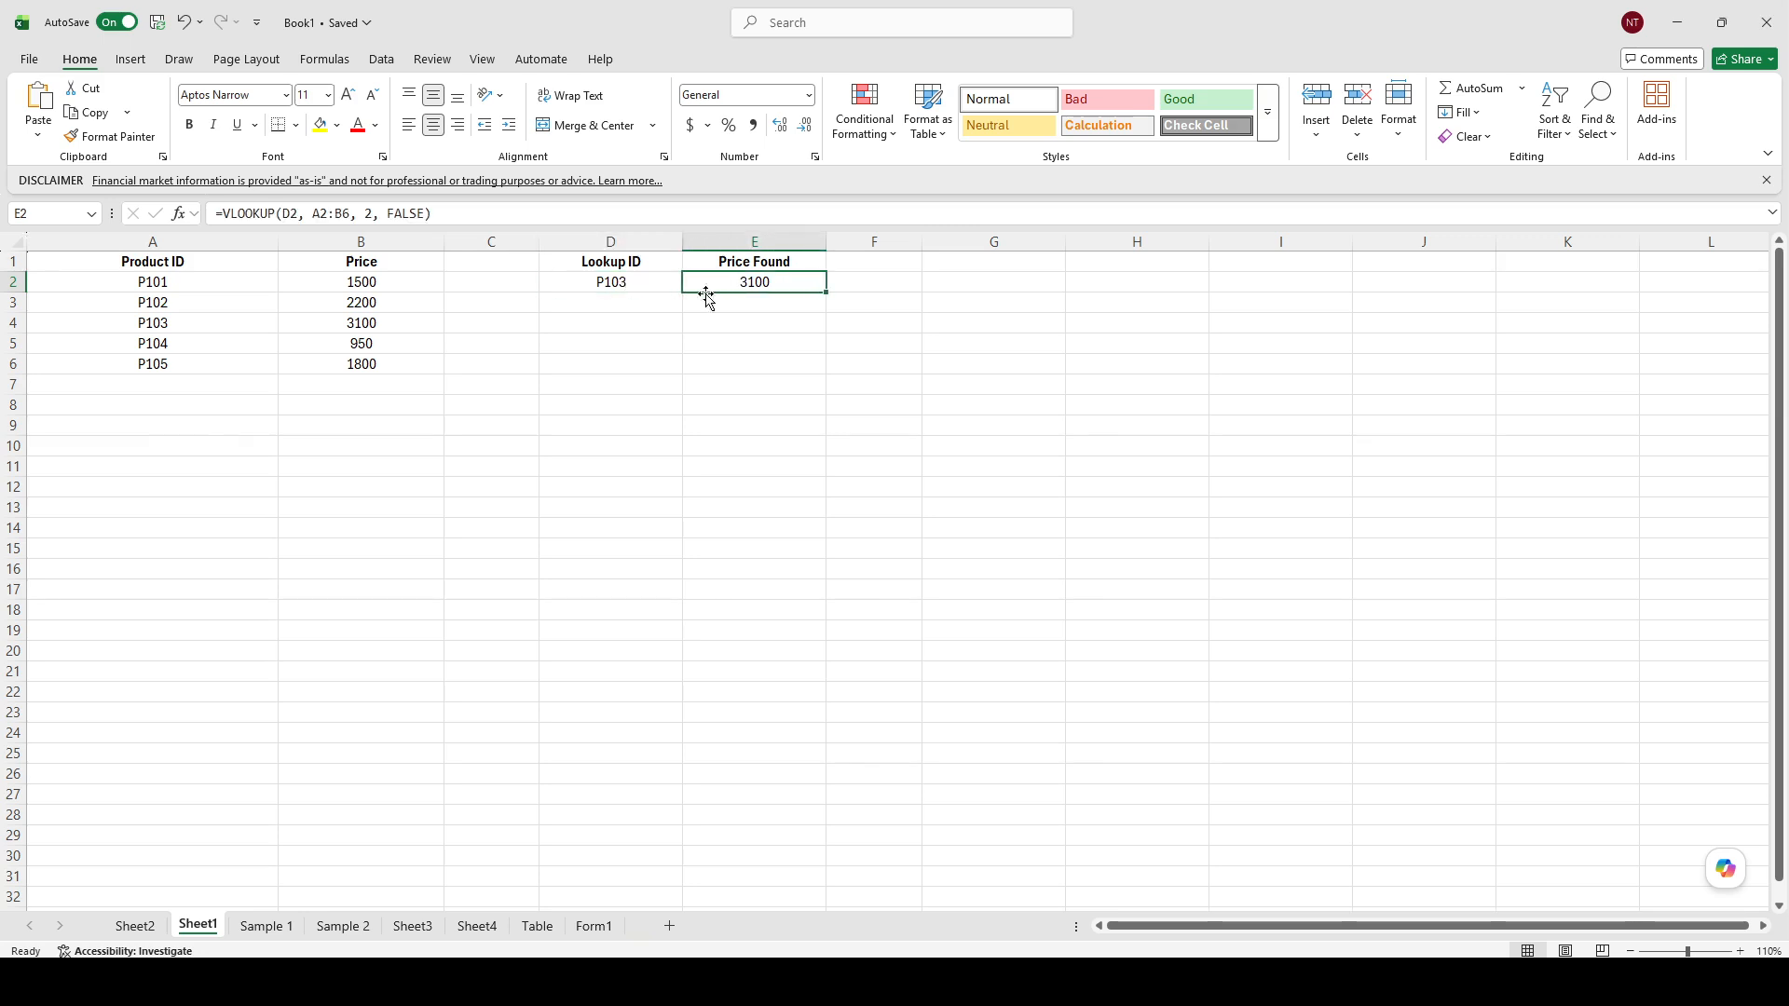